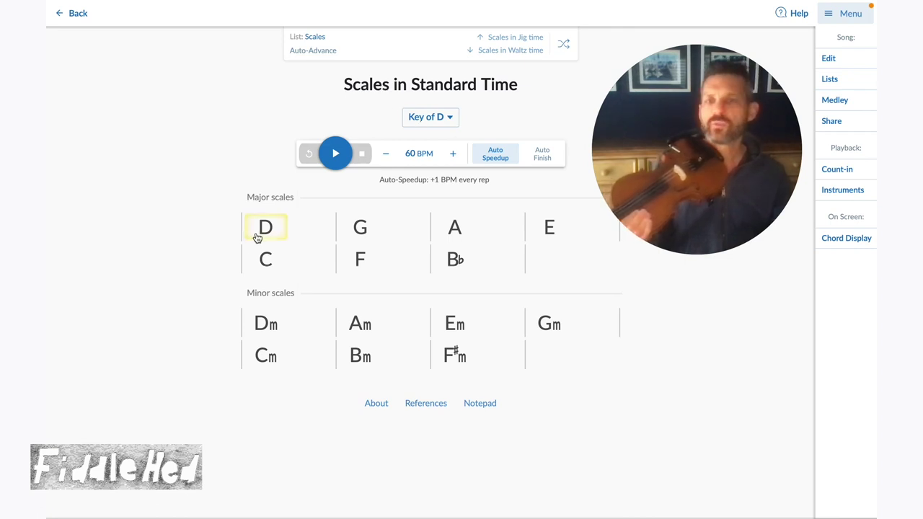
# - Make the D major scale bar the only looped bar
pyautogui.click(305, 231)
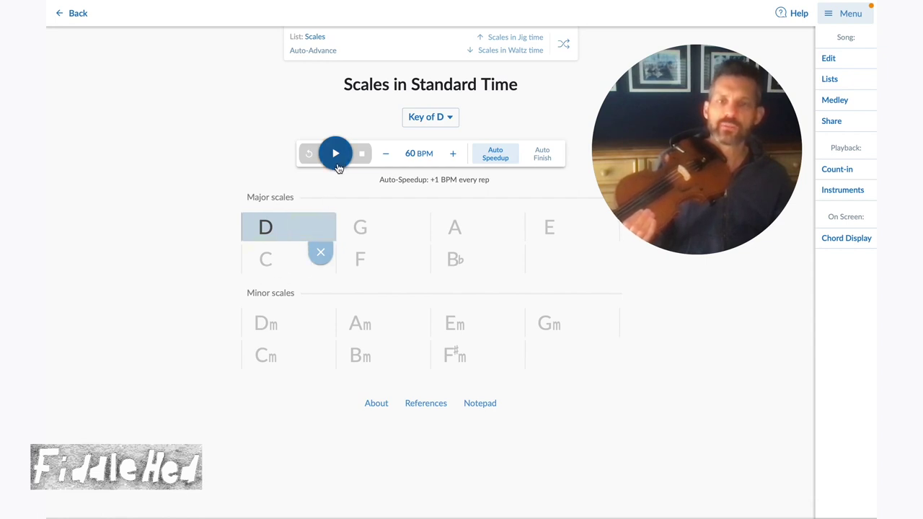
# - Disable Auto-Speedup so the looped D major scale stays at 60 BPM
pyautogui.click(491, 154)
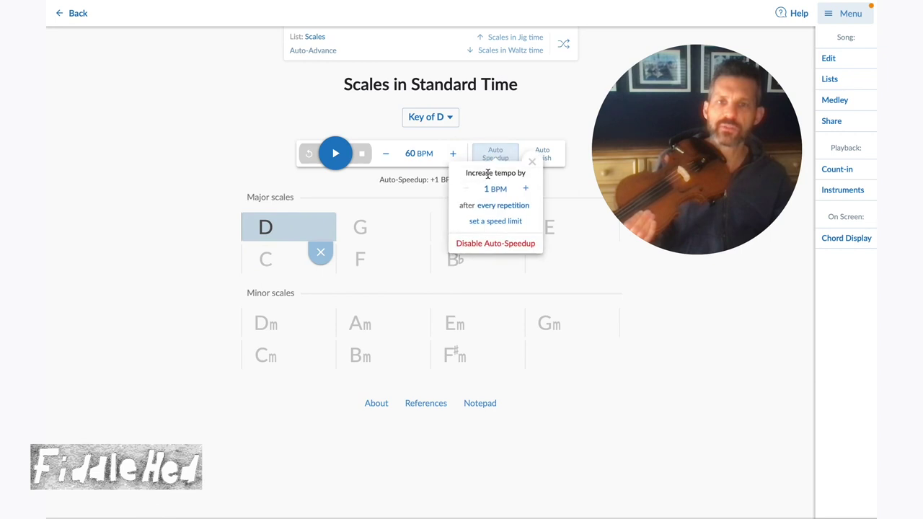
pyautogui.click(494, 244)
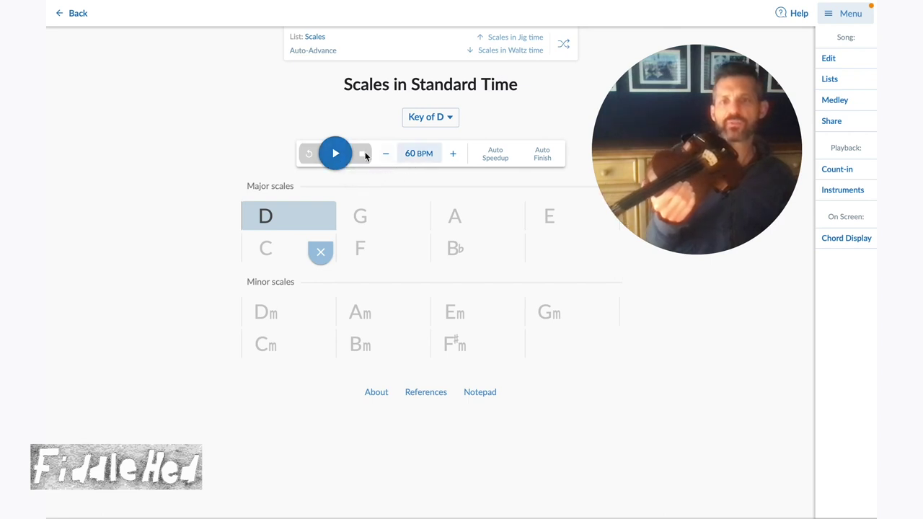
# - Play the D scale loop, stop it, then move the loop to the G major scale bar
pyautogui.click(352, 153)
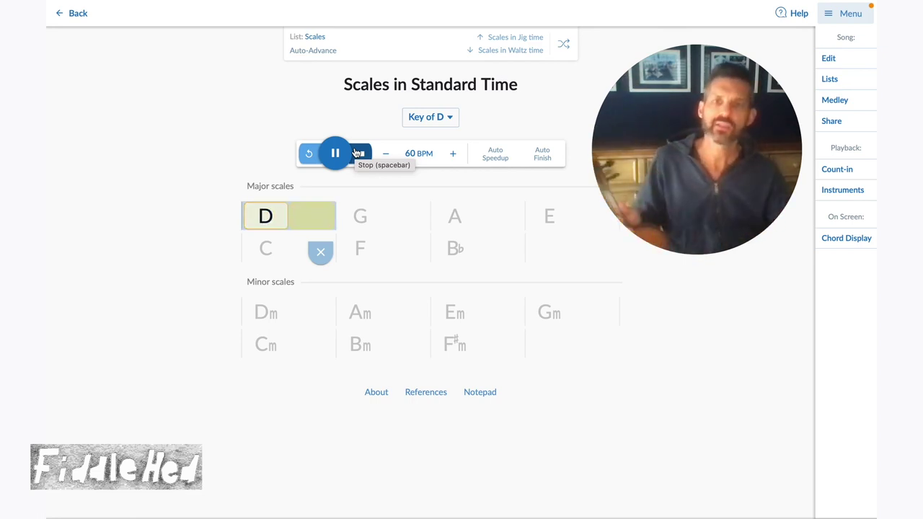
pyautogui.click(358, 153)
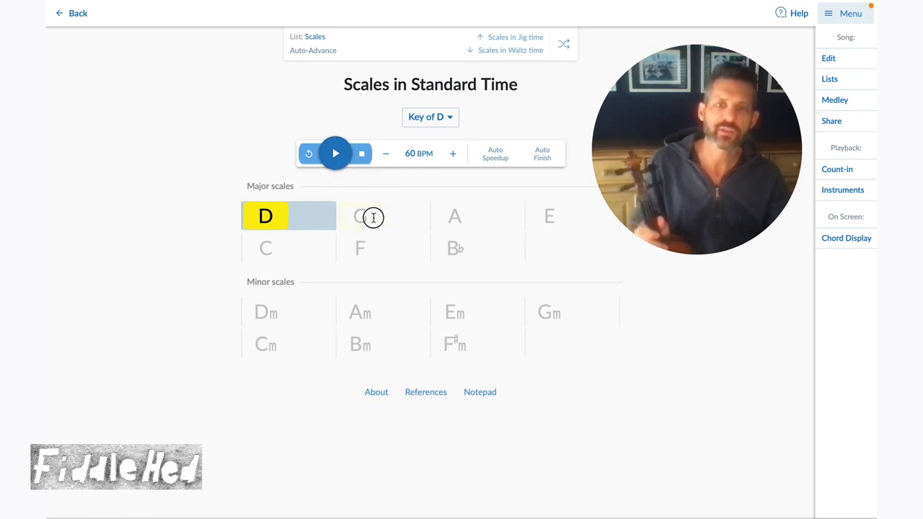
pyautogui.click(409, 216)
pyautogui.click(409, 216)
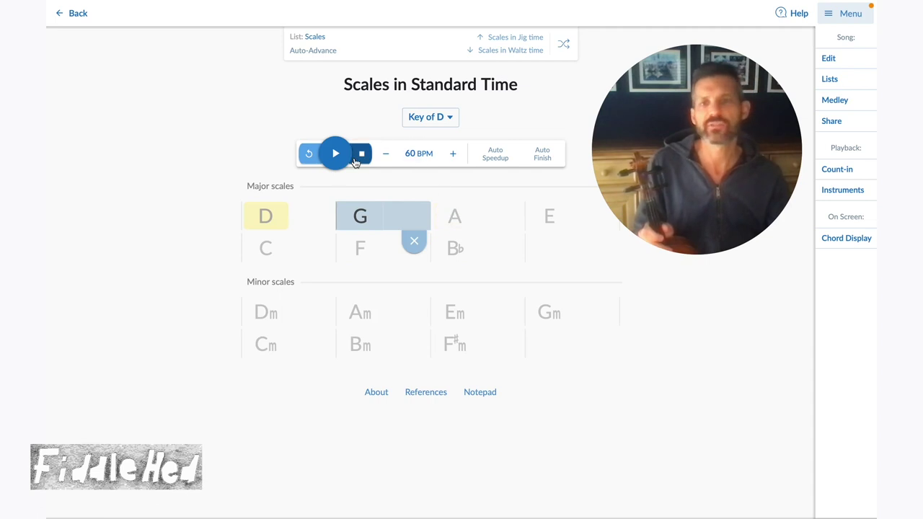
pyautogui.click(336, 153)
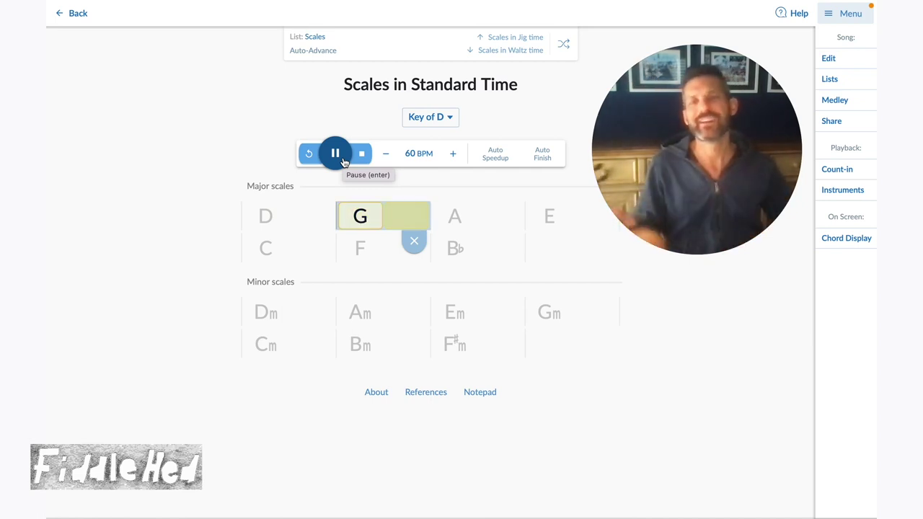
pyautogui.click(343, 161)
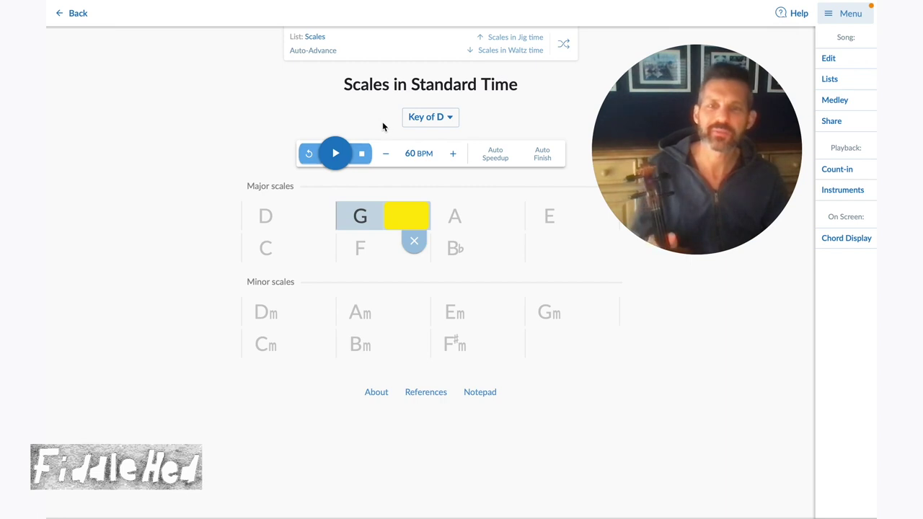
# - Loop the D major scale bar again and play its backing track at 60 BPM, then pause
pyautogui.click(267, 223)
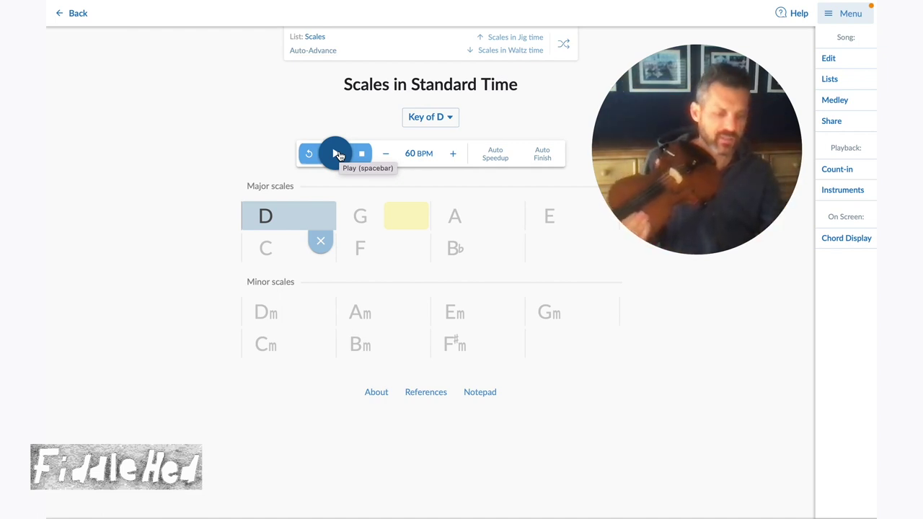
pyautogui.click(336, 154)
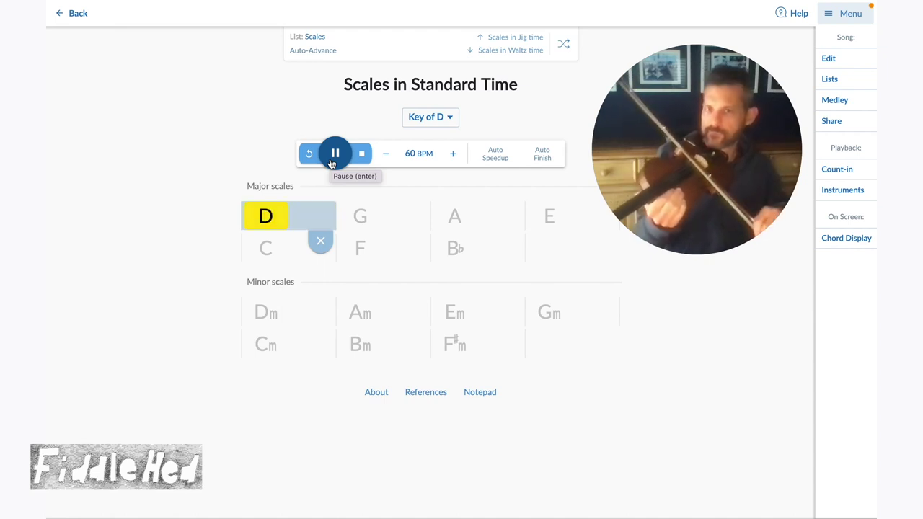
pyautogui.click(335, 153)
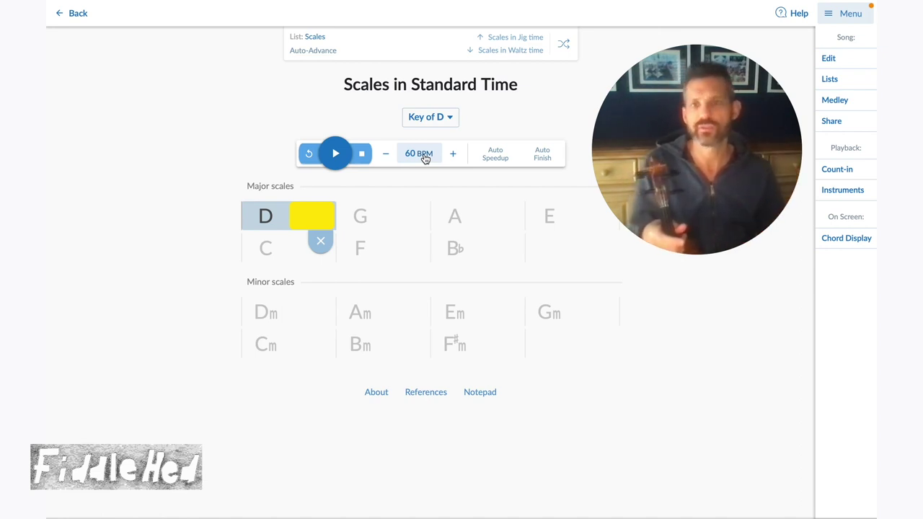
# - Resume the looped D major scale at 60 BPM, then pause it
pyautogui.click(344, 161)
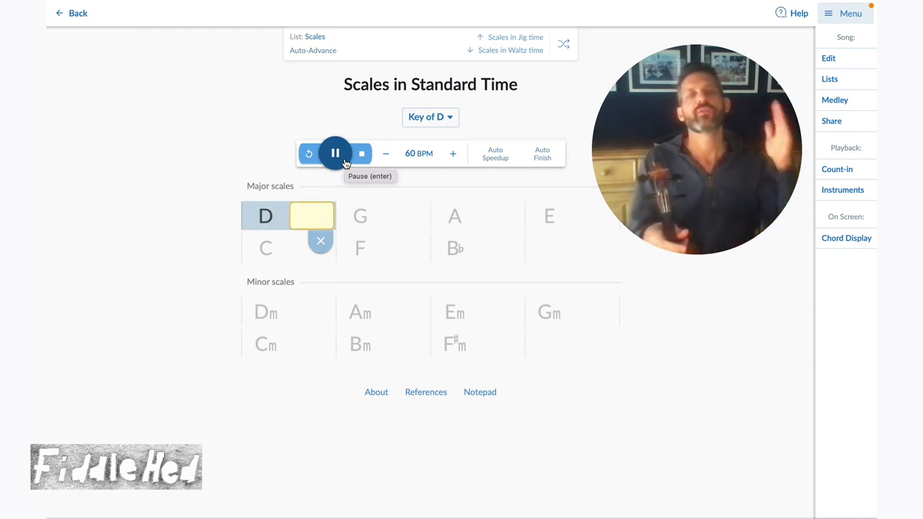
pyautogui.click(344, 162)
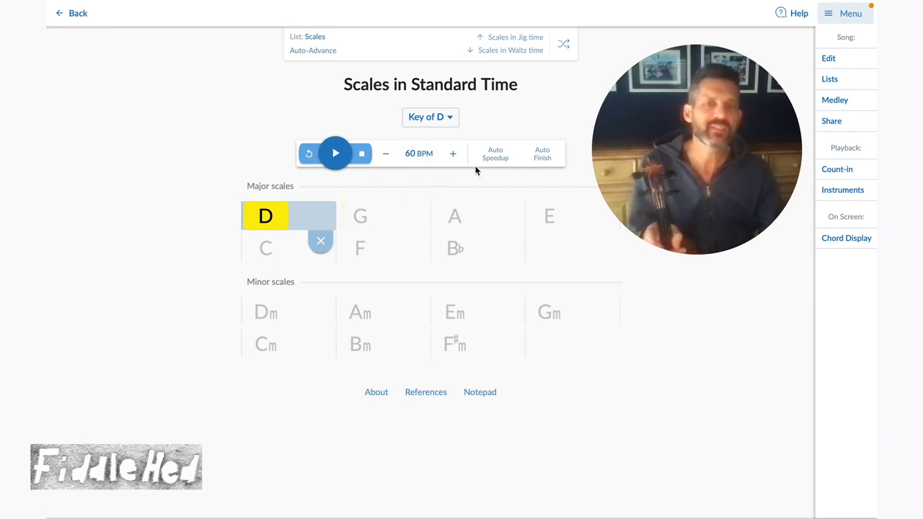
# - Re-enable Auto-Speedup, loop the D major scale bar, and play it as tempo climbs from 60 to 81 BPM
pyautogui.click(494, 160)
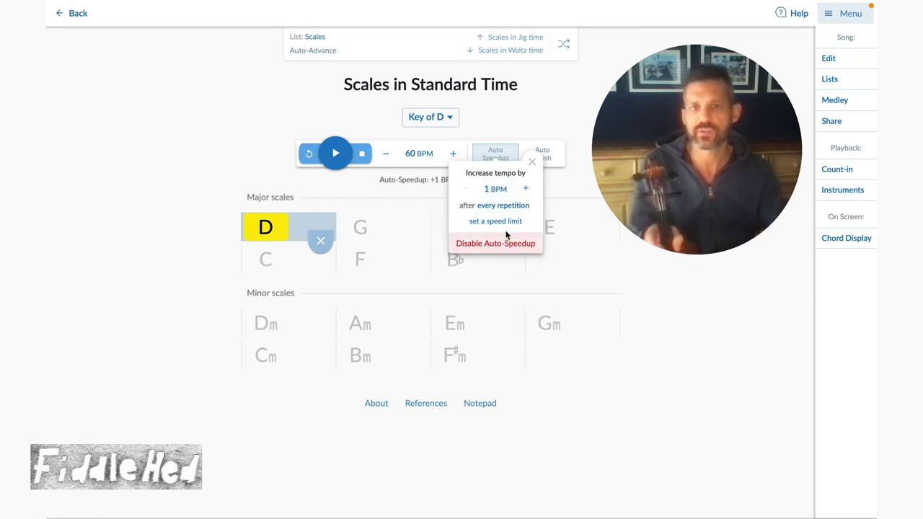
pyautogui.click(392, 189)
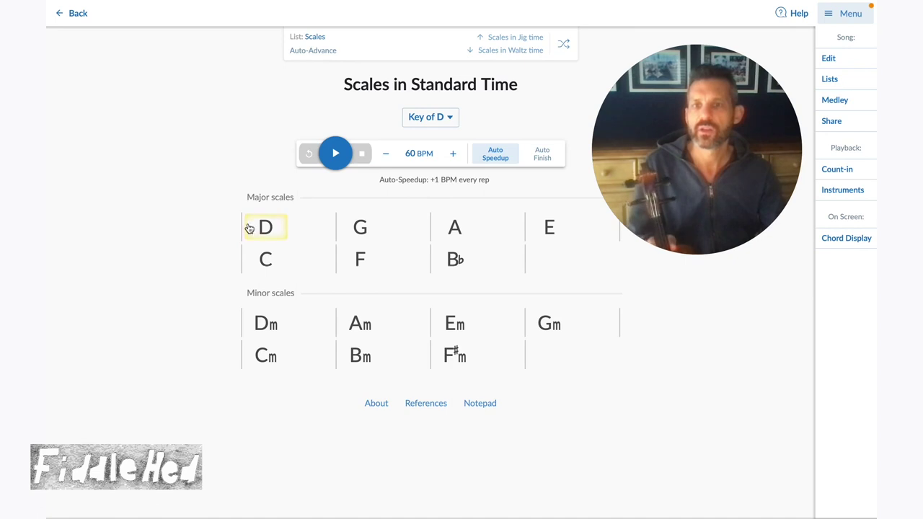
pyautogui.click(321, 228)
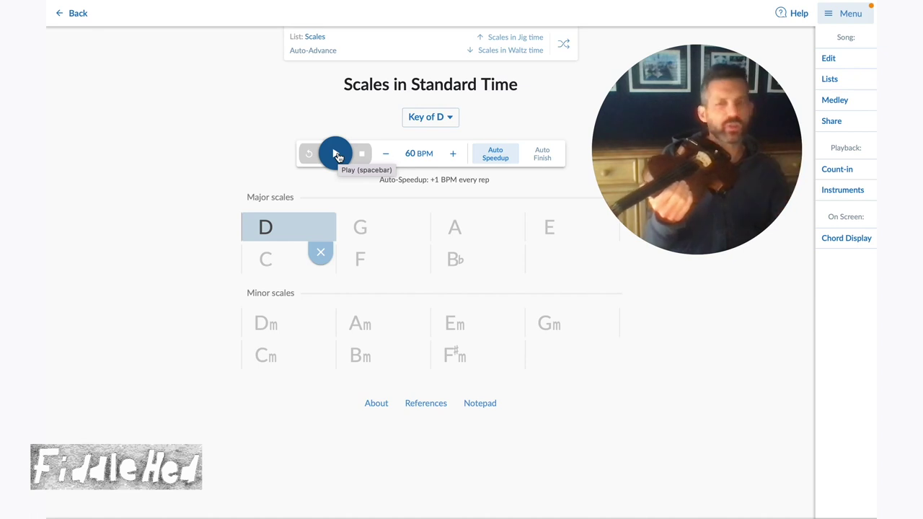
pyautogui.click(336, 154)
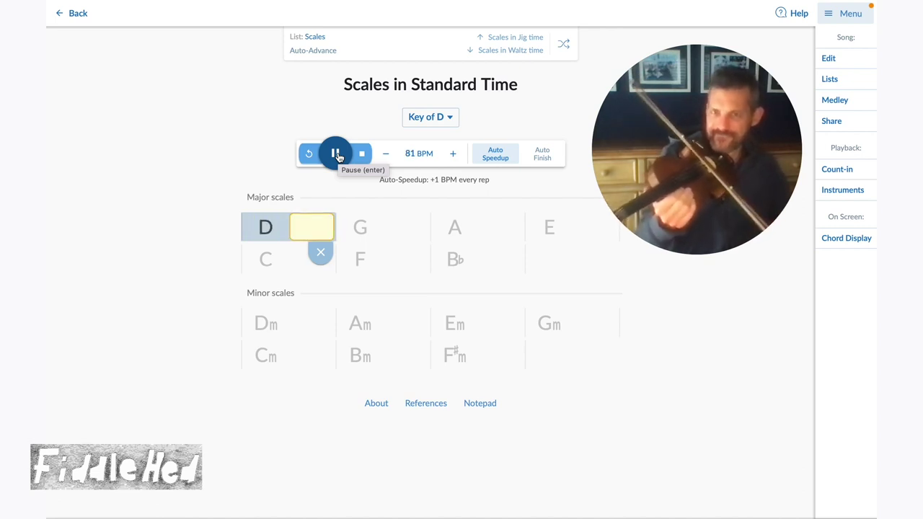
# - Pause playback and set the tempo to 77 BPM
pyautogui.click(337, 154)
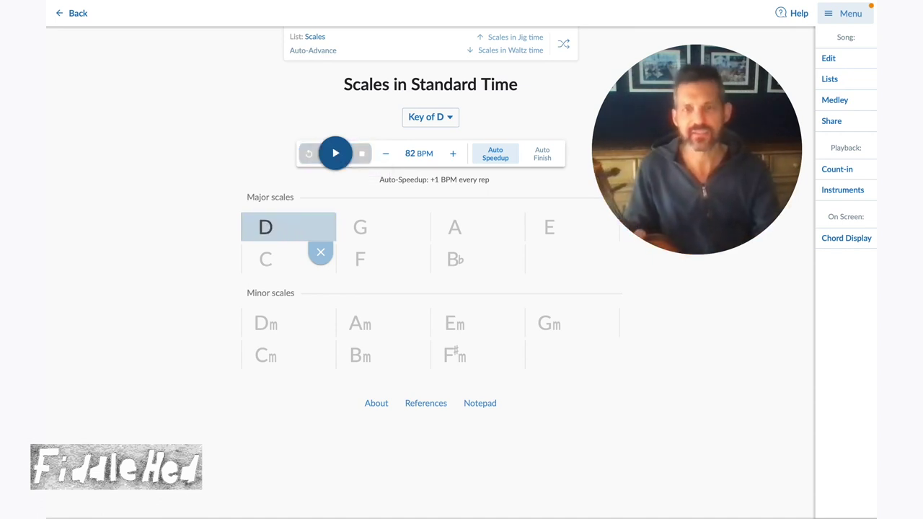
pyautogui.click(406, 155)
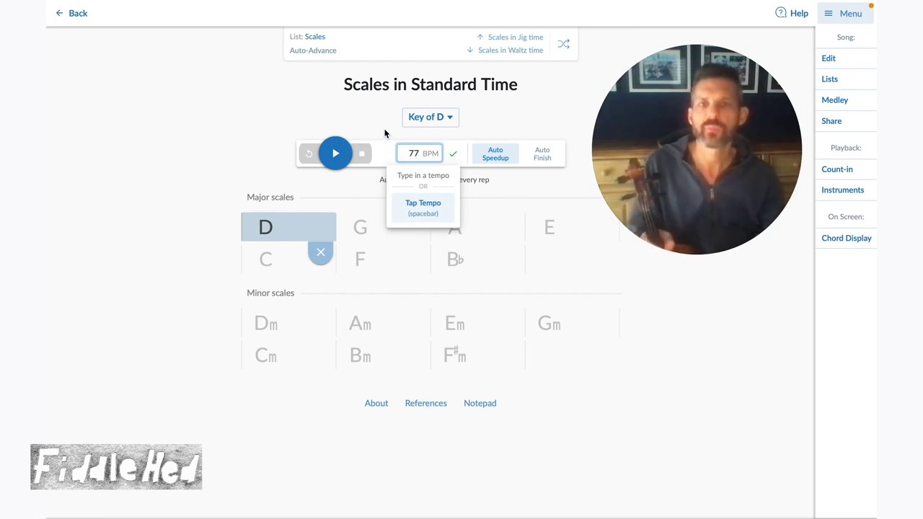
pyautogui.press('Return')
# - Confirm Auto-Speedup is still on, then play through the major scales and pause
pyautogui.click(483, 155)
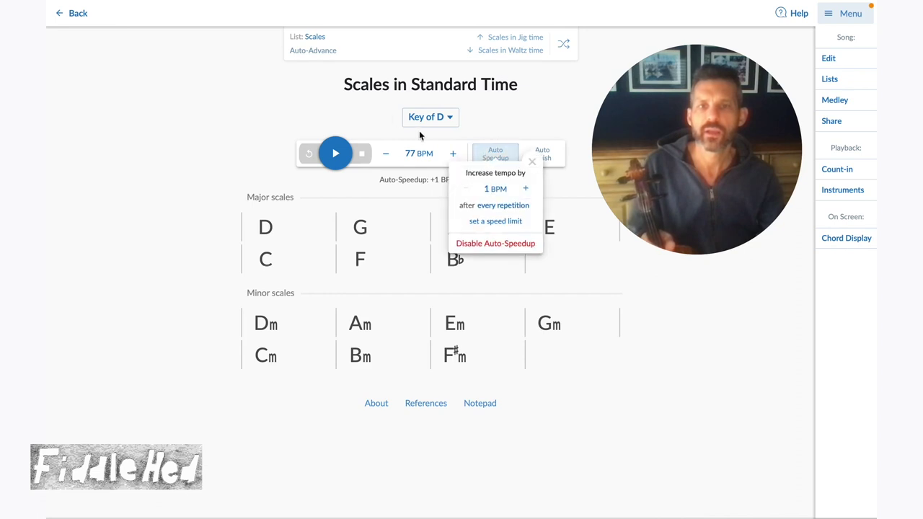
pyautogui.click(356, 94)
pyautogui.click(336, 155)
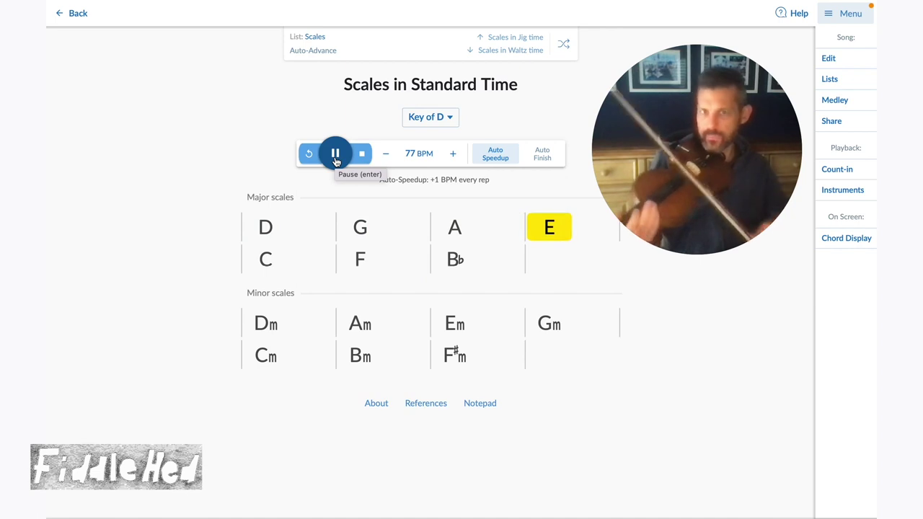
pyautogui.click(335, 154)
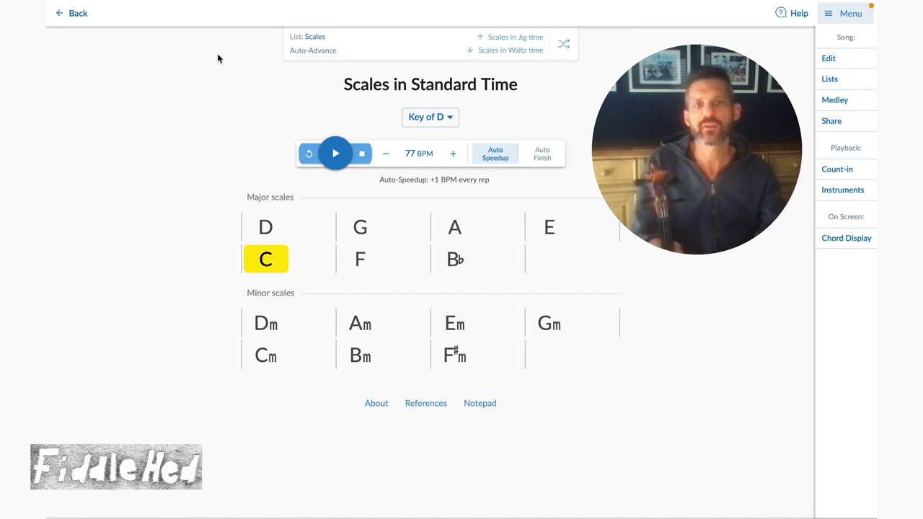
# - Return to the song library page listing the Scales list and other lists
pyautogui.click(93, 23)
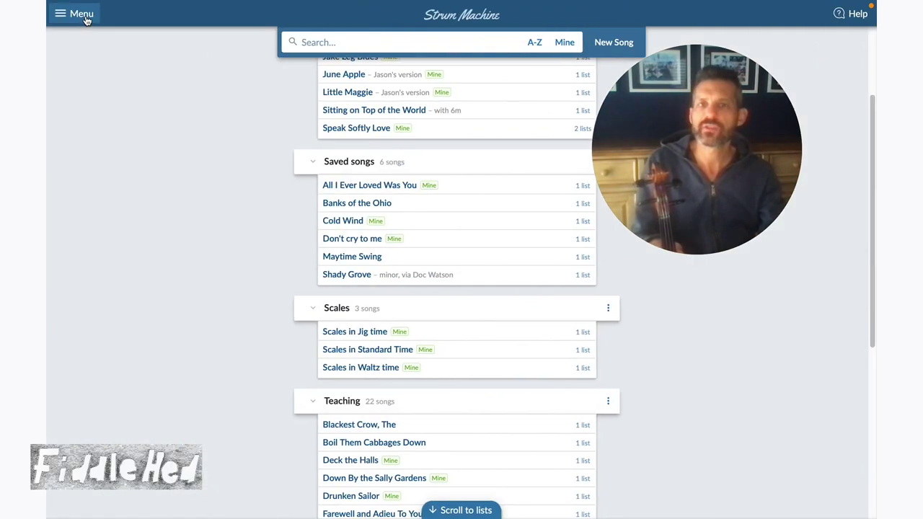
# - Open the Beaumont Rag chord chart from the top of the Current practice list, in F at 95 BPM
pyautogui.scroll(3, 242, 150)
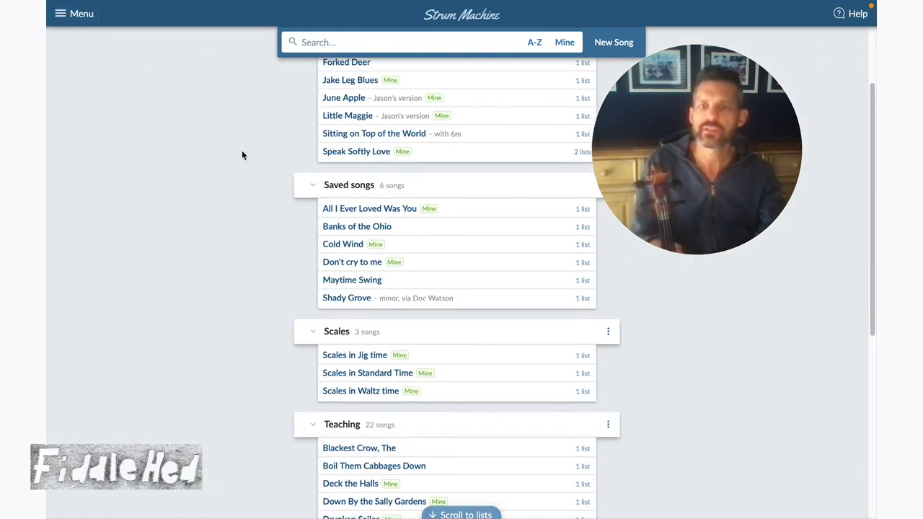
pyautogui.click(330, 156)
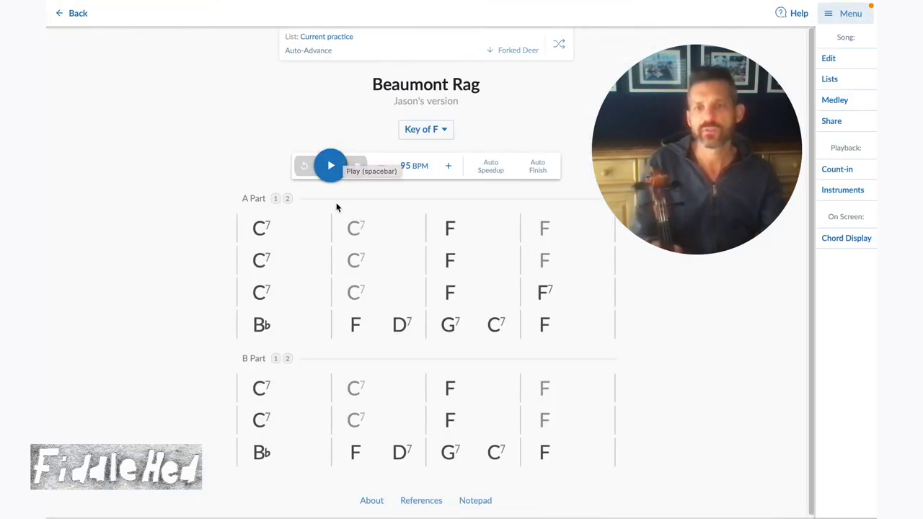
# - Play Beaumont Rag at 95 BPM through the first A-part lines, pausing on the third-row C7
pyautogui.click(332, 167)
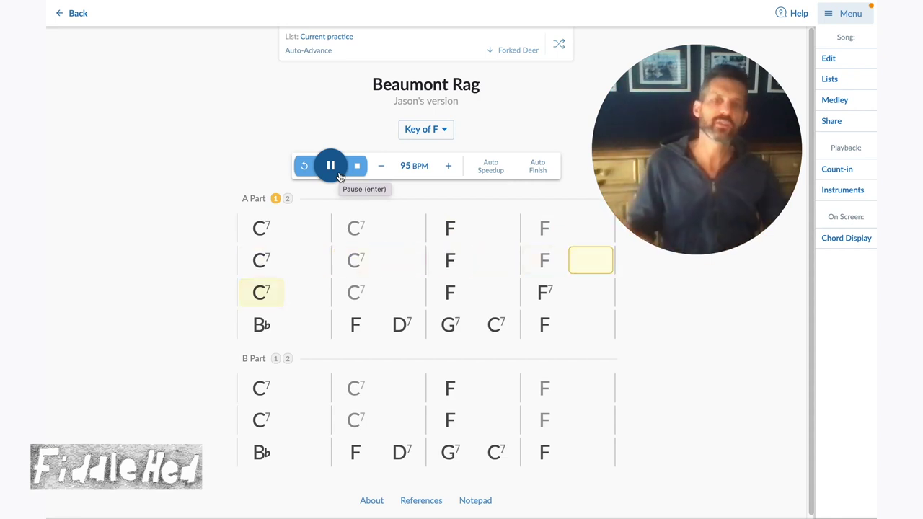
pyautogui.click(340, 177)
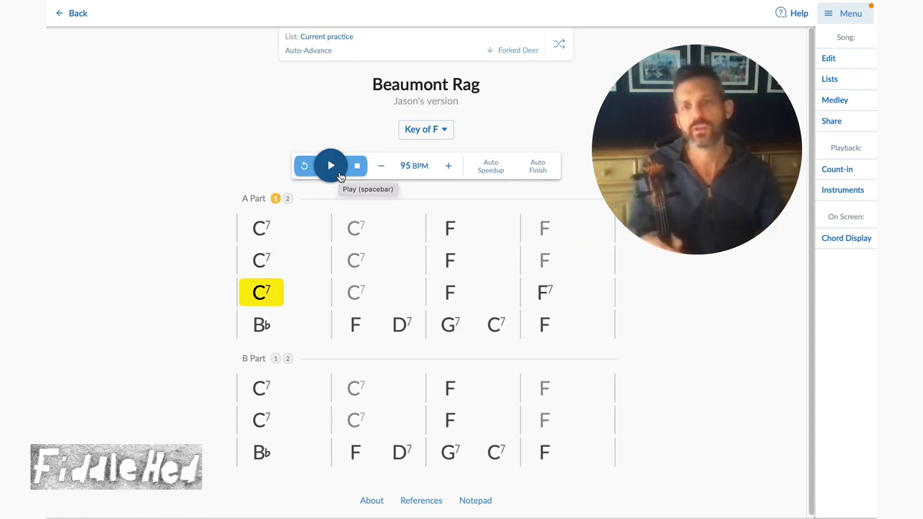
# - Loop Beaumont Rag's first-row F bar, play it on repeat at 95 BPM, then pause
pyautogui.click(495, 230)
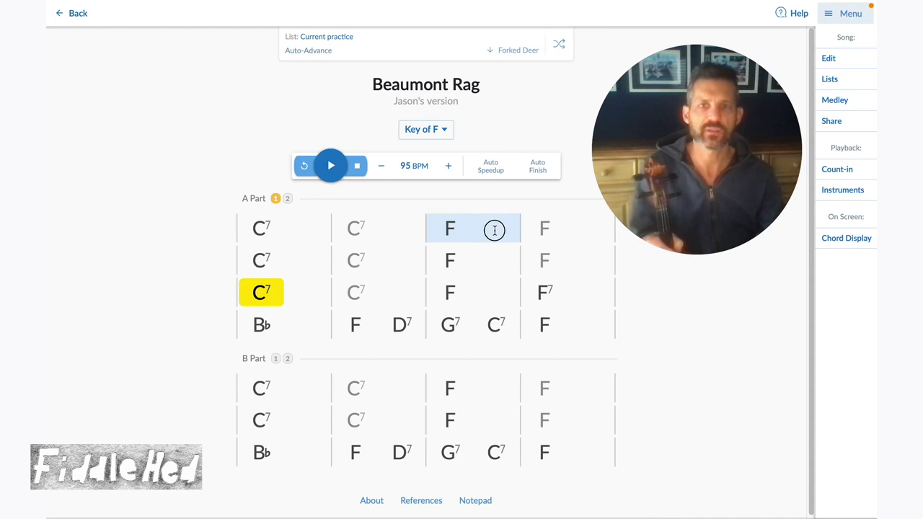
pyautogui.click(334, 176)
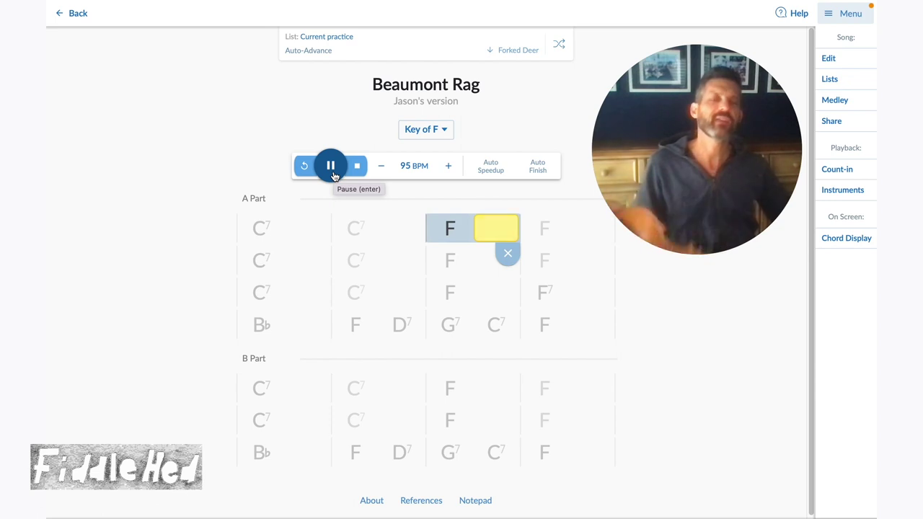
pyautogui.click(331, 167)
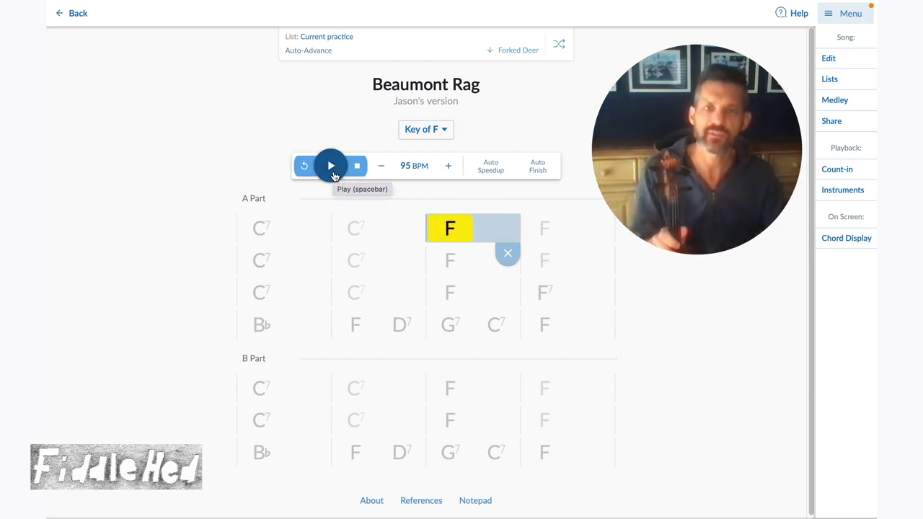